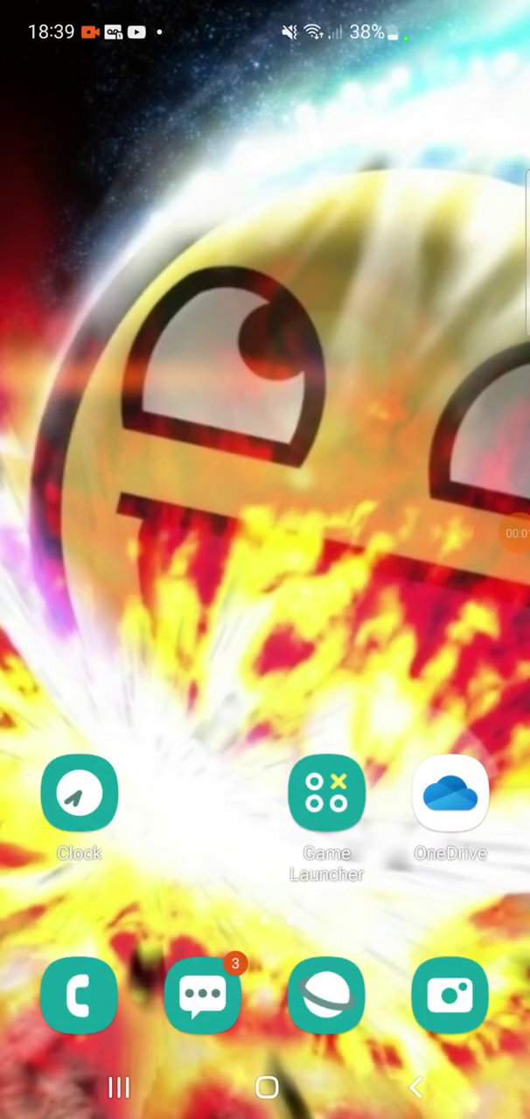
From the app drawer, go to the other apps page and enter the Games folder
drag(265, 875, 265, 349)
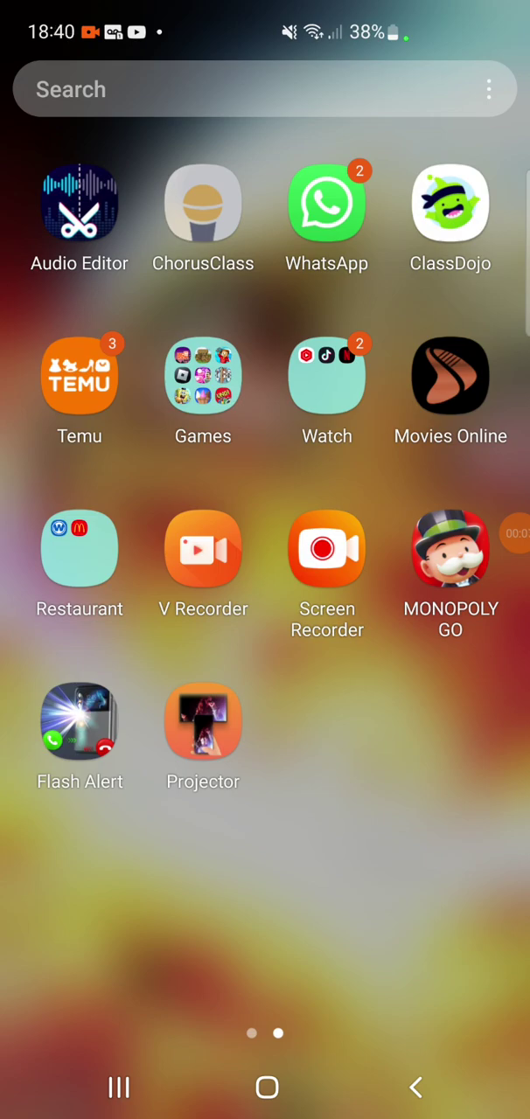
mouse_move(87, 874)
mouse_down()
mouse_move(437, 875)
mouse_move(88, 875)
mouse_up()
click(203, 376)
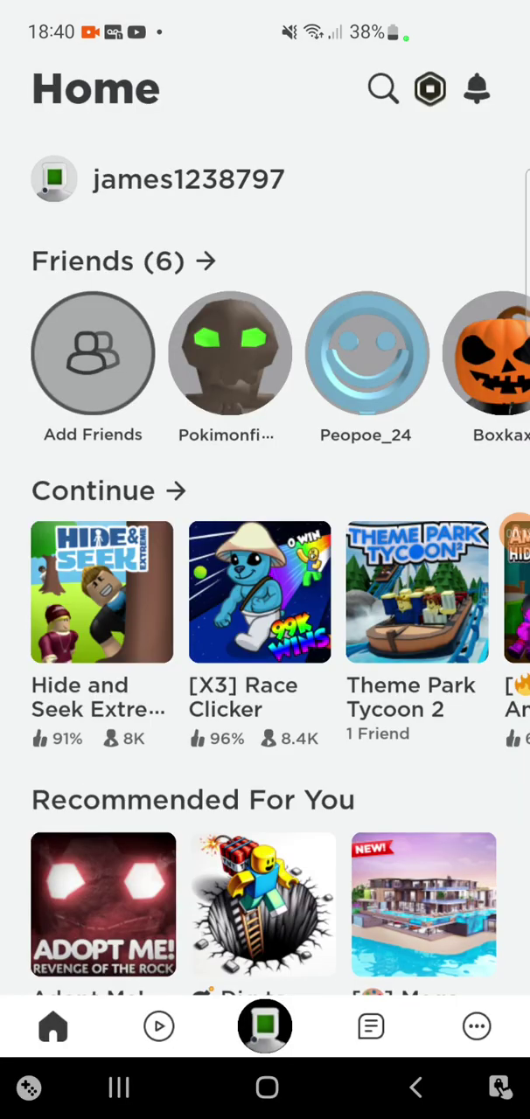
mouse_move(394, 352)
mouse_down()
mouse_move(132, 352)
mouse_move(393, 352)
mouse_up()
Find Spider in the Continue row and launch it from its details sheet
mouse_move(420, 593)
mouse_down()
mouse_move(70, 593)
mouse_move(131, 593)
mouse_up()
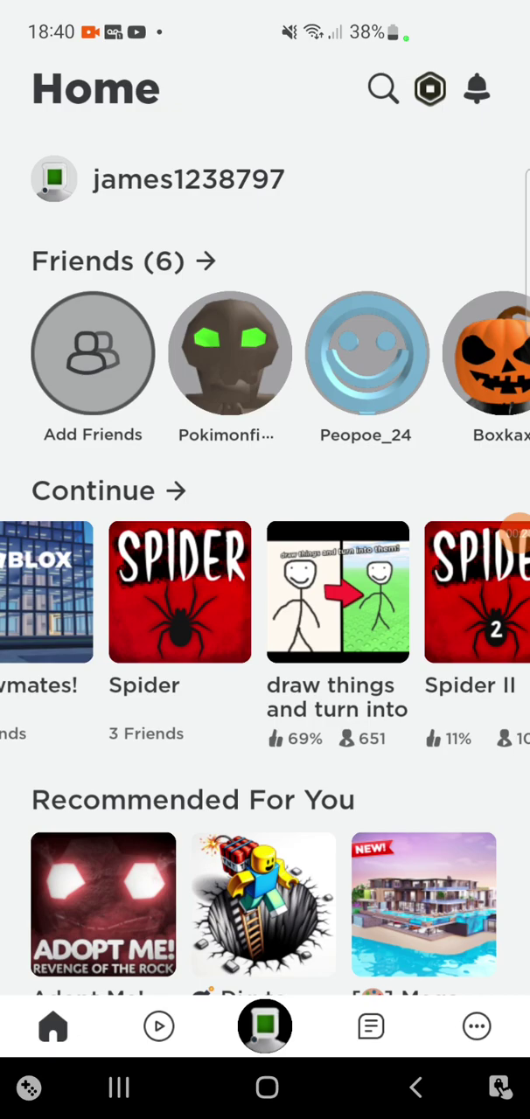
drag(175, 593, 254, 593)
click(319, 593)
click(329, 1014)
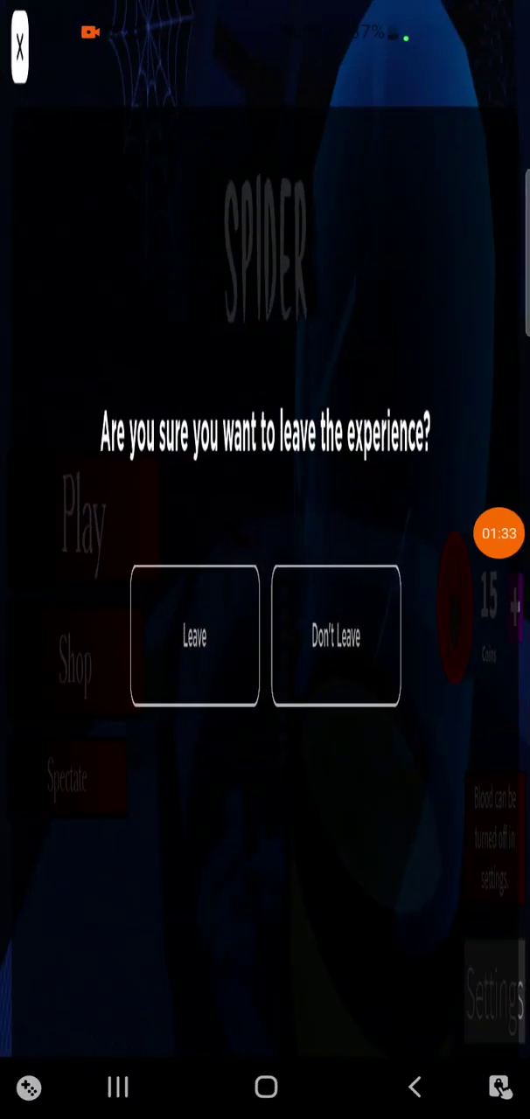
Leave Spider, glance at Among Us hide and seek, then open A Wolf Or Other's details
click(210, 576)
click(263, 218)
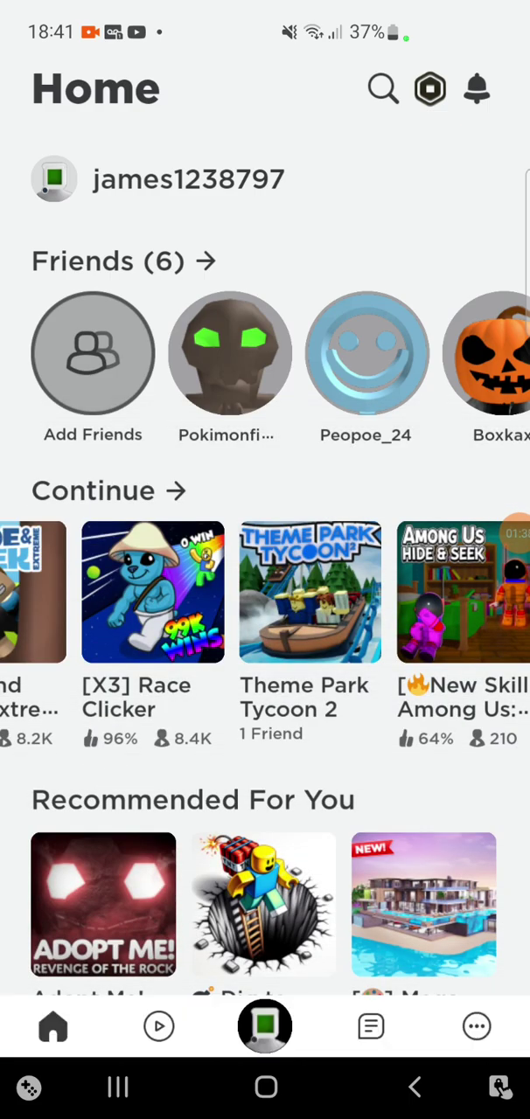
click(463, 592)
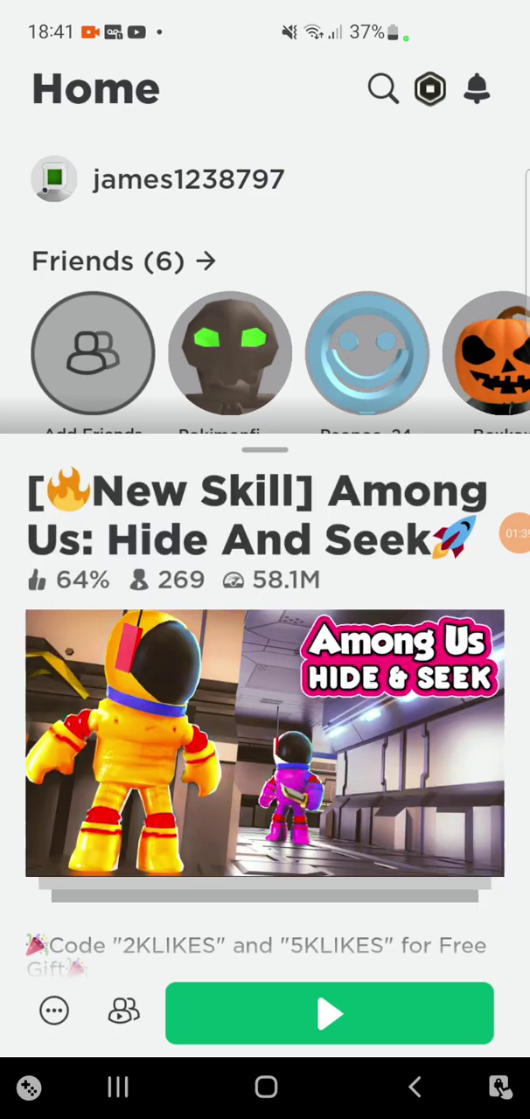
click(262, 219)
scroll(262, 612, down, 5)
scroll(263, 612, down, 4)
scroll(262, 612, down, 4)
scroll(263, 612, down, 3)
scroll(262, 612, down, 3)
scroll(262, 612, down, 2)
scroll(262, 612, down, 2)
scroll(263, 612, down, 2)
scroll(262, 612, down, 2)
scroll(263, 612, down, 1)
scroll(263, 612, down, 1)
scroll(263, 612, down, 3)
scroll(262, 612, down, 2)
scroll(262, 613, down, 3)
scroll(262, 612, down, 1)
scroll(263, 612, down, 1)
scroll(262, 613, down, 2)
scroll(262, 612, down, 2)
scroll(262, 612, down, 2)
scroll(263, 613, down, 1)
scroll(262, 612, down, 2)
scroll(263, 612, down, 1)
scroll(263, 612, down, 2)
scroll(263, 612, down, 1)
scroll(263, 613, down, 2)
scroll(262, 612, down, 1)
scroll(263, 612, down, 2)
scroll(263, 612, down, 1)
scroll(262, 612, down, 1)
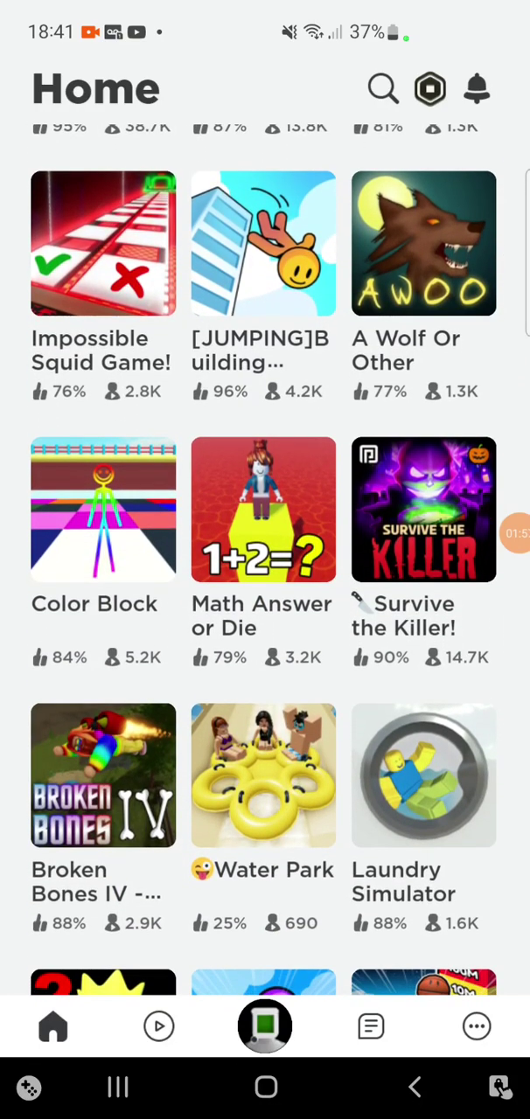
click(424, 244)
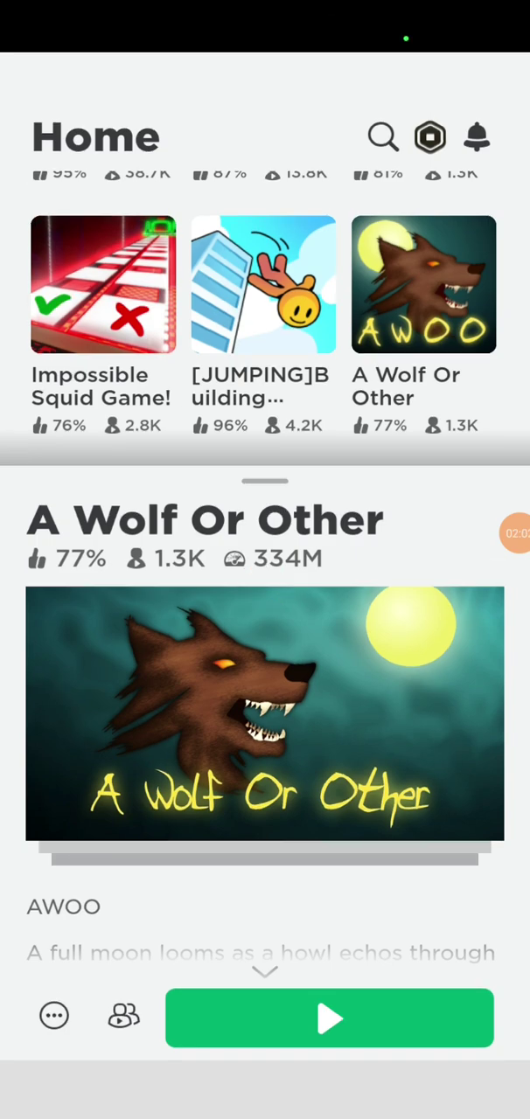
Join an A Wolf Or Other server from its details sheet
click(329, 1018)
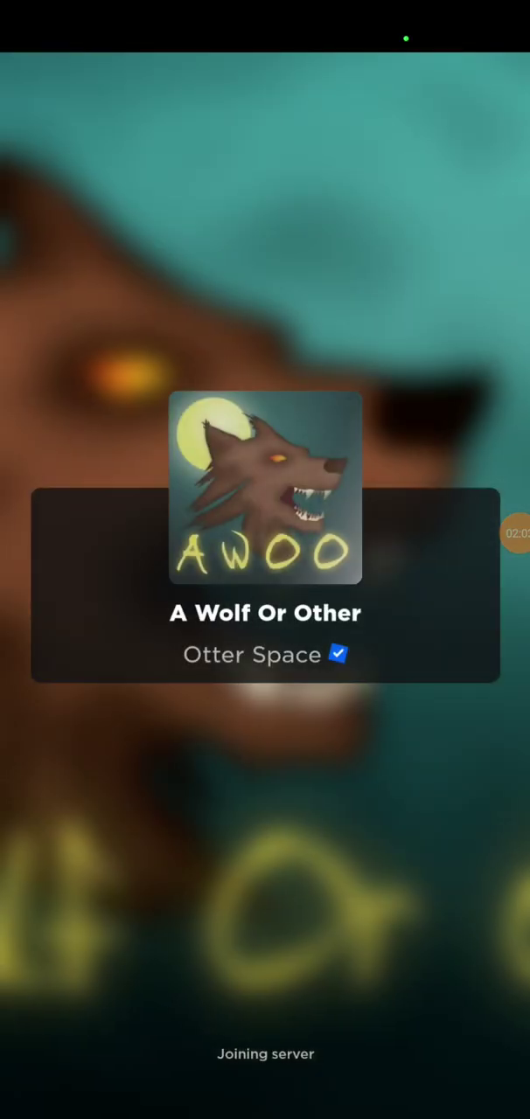